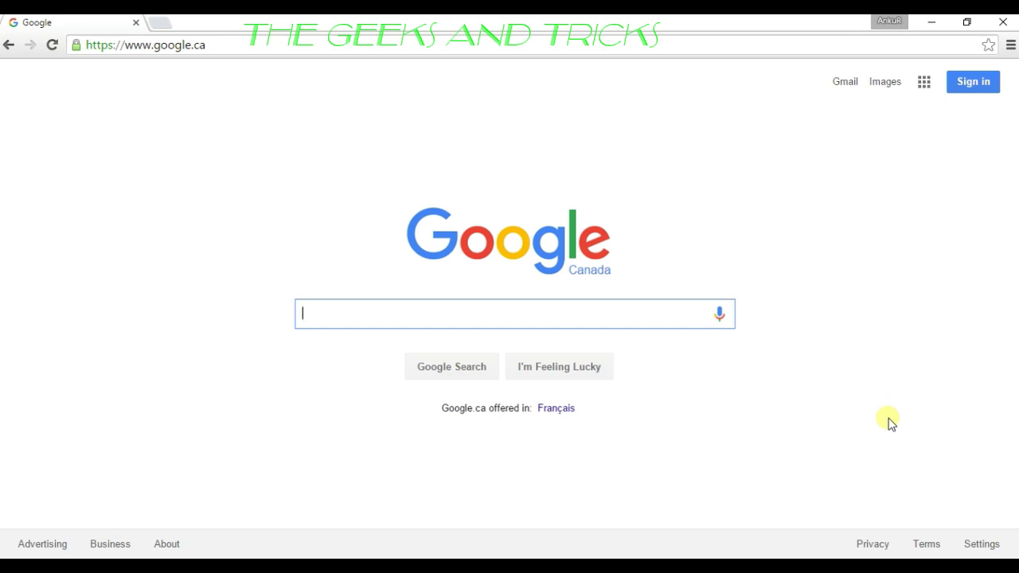
# - Search Google for 'adsence' and open the official google.com/adsense result
pyautogui.write('adsence')
pyautogui.press('Return')
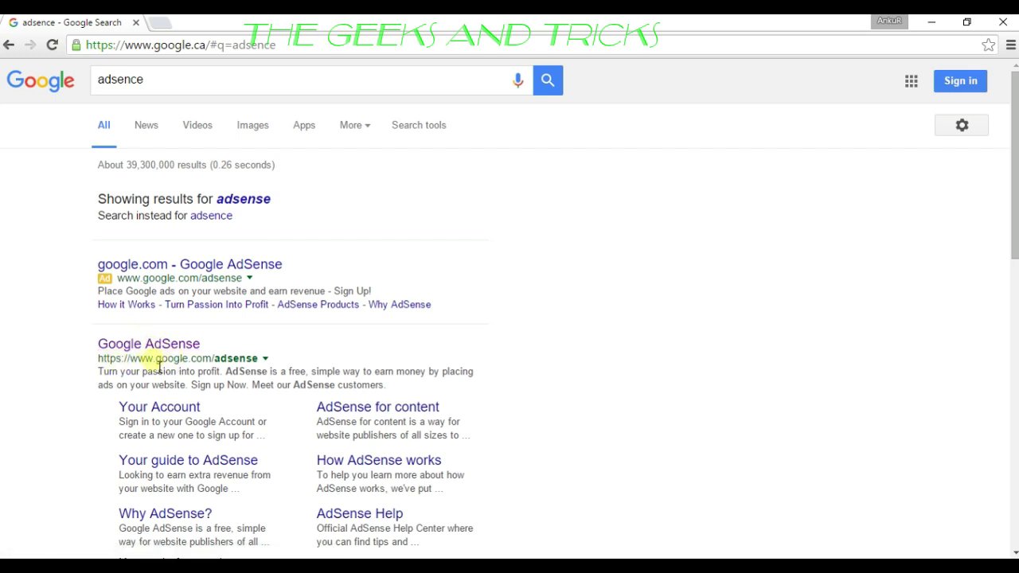
pyautogui.moveTo(156, 361); pyautogui.dragTo(261, 358)
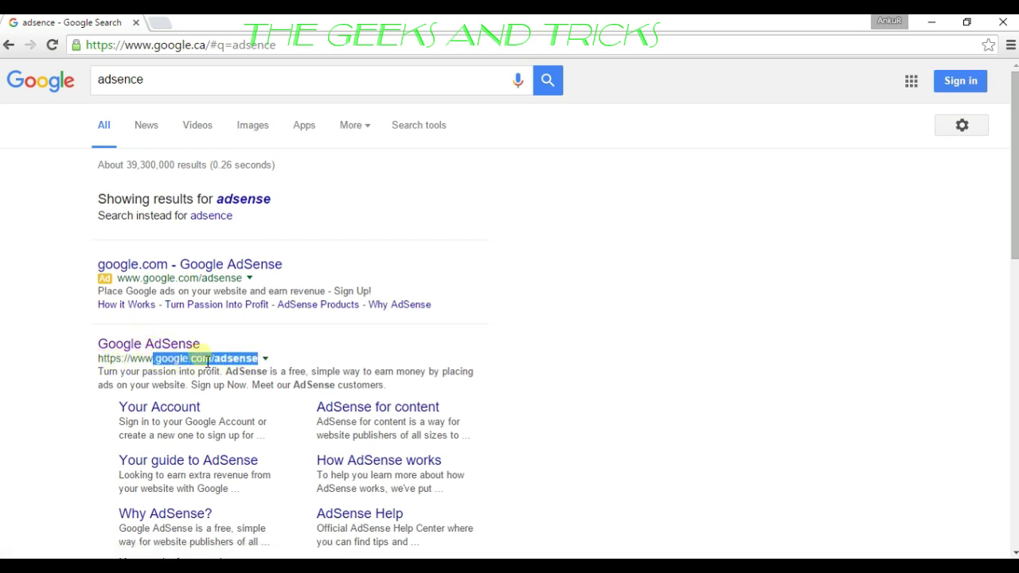
pyautogui.click(165, 344)
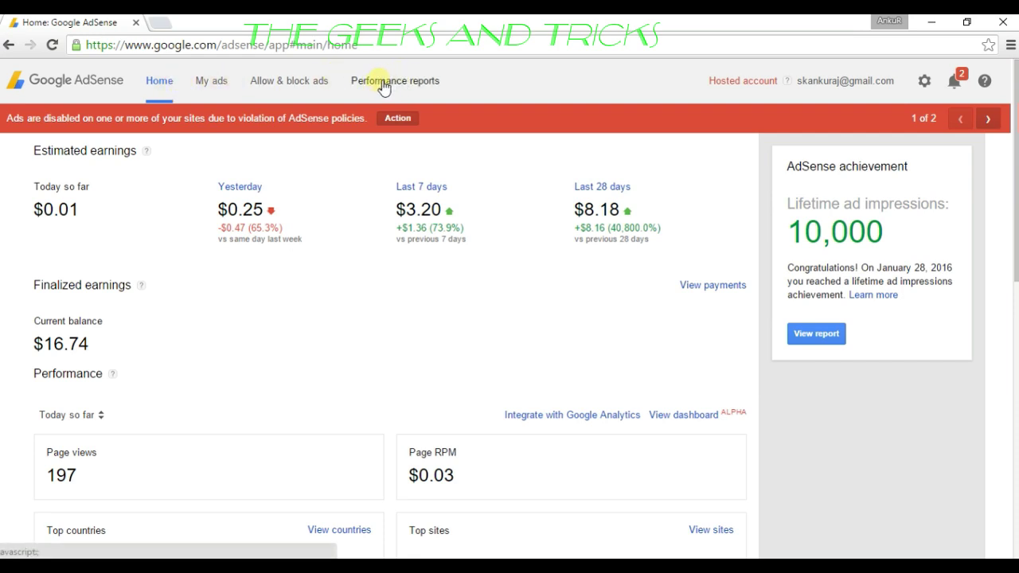
# - Go to Performance reports to see the default Last 7 days daily earnings report
pyautogui.click(415, 83)
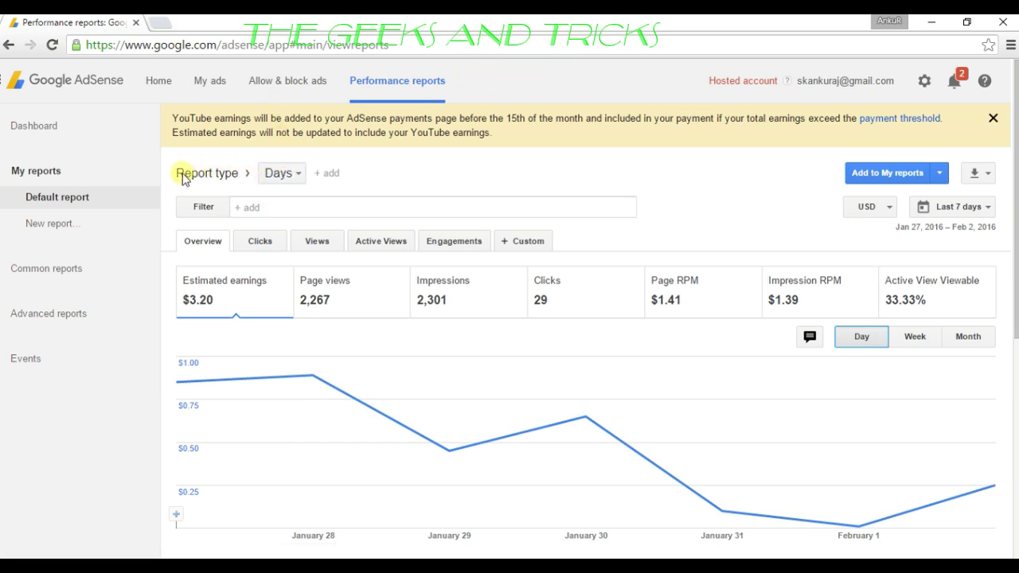
# - Change the report type from Days to Products
pyautogui.moveTo(177, 175); pyautogui.dragTo(239, 179)
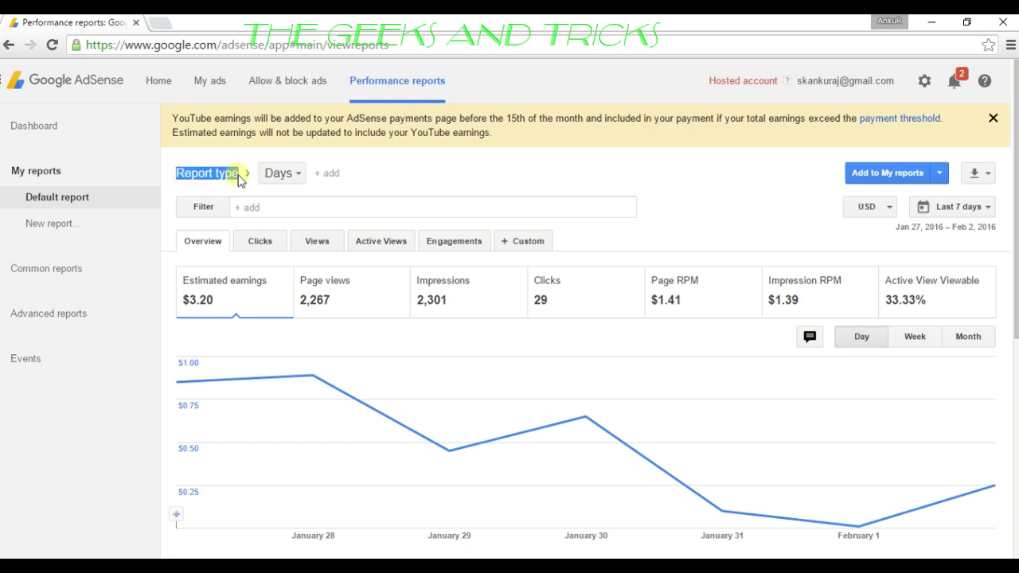
pyautogui.click(281, 173)
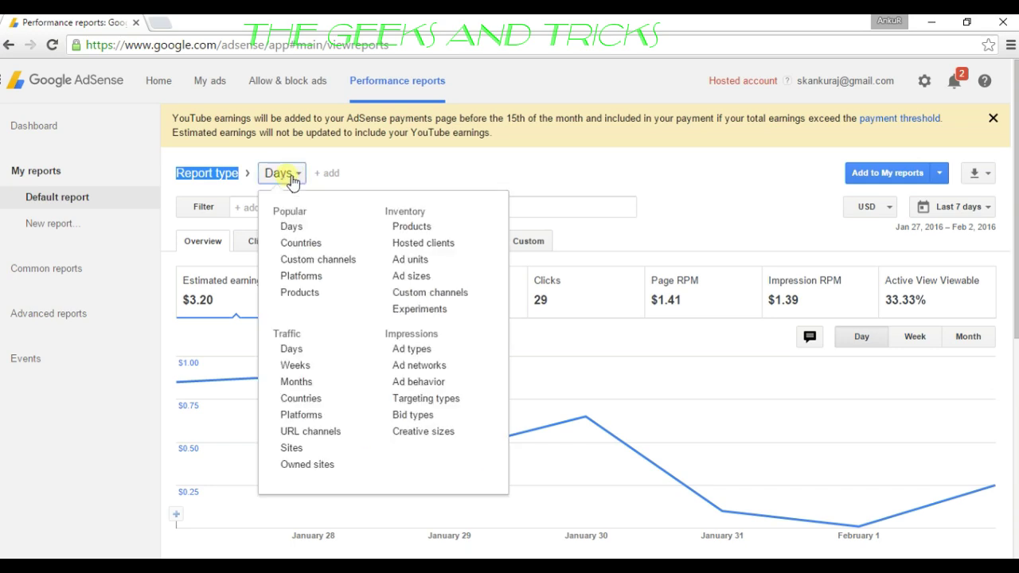
pyautogui.click(428, 230)
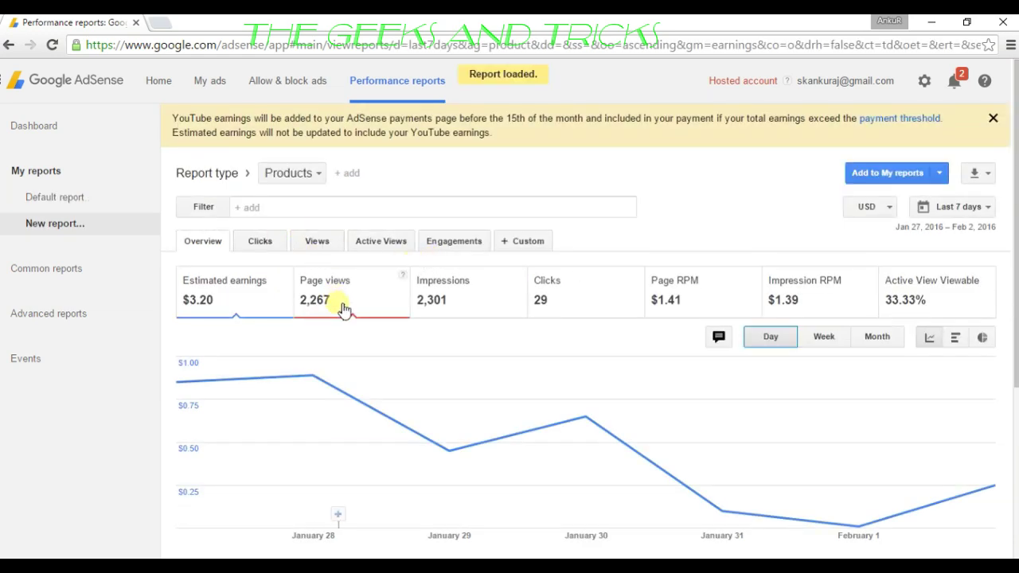
# - Compare AdSense for Content ($3.20) with Hosted AdSense for Content ($0.00), then open AdSense for Content's daily report
pyautogui.scroll(-2, 364, 268)
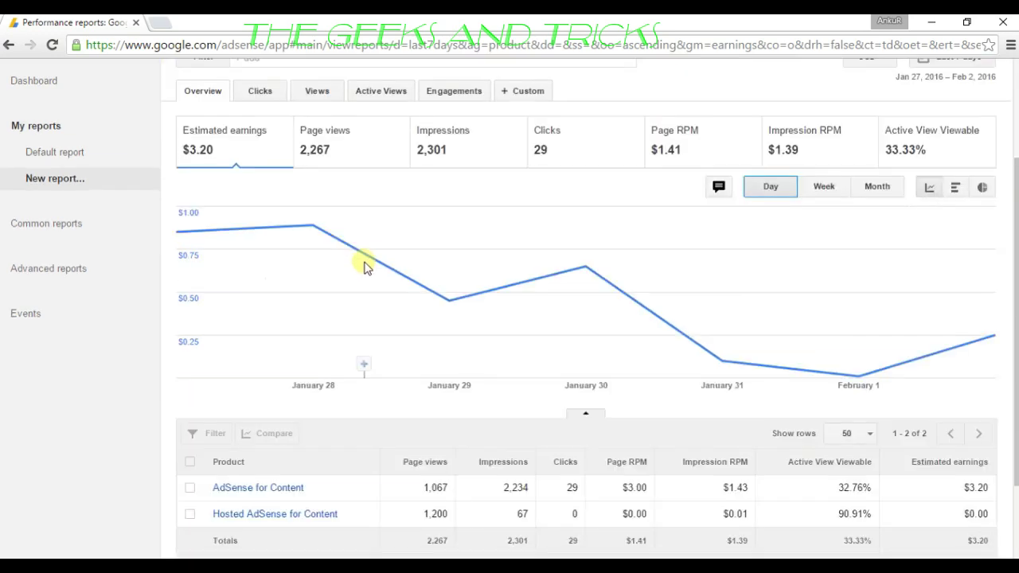
pyautogui.scroll(-2, 364, 268)
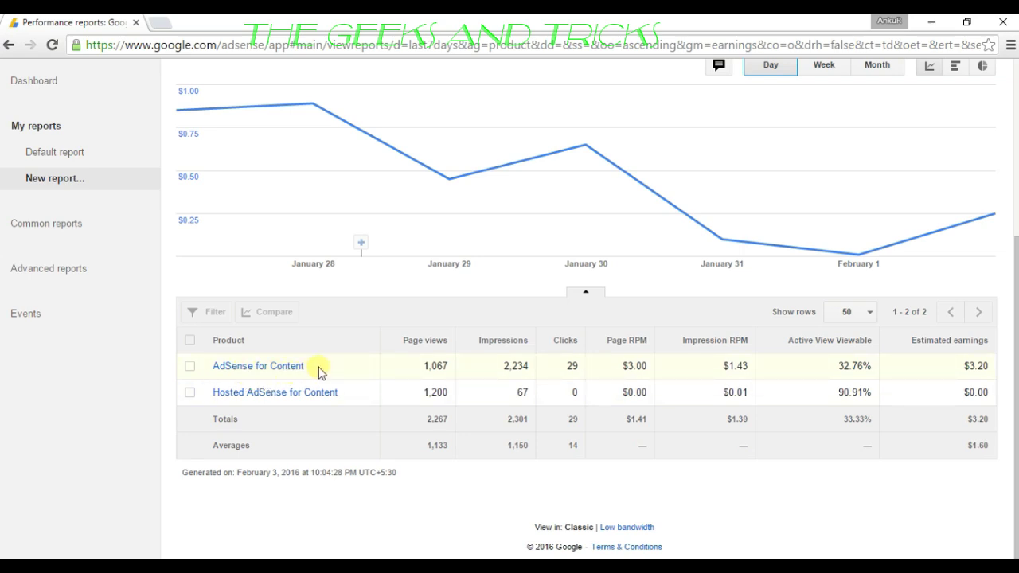
pyautogui.scroll(1, 316, 373)
pyautogui.moveTo(307, 370)
pyautogui.mouseDown()
pyautogui.moveTo(302, 382)
pyautogui.moveTo(341, 340)
pyautogui.moveTo(319, 378)
pyautogui.mouseUp()
pyautogui.tripleClick(308, 385)
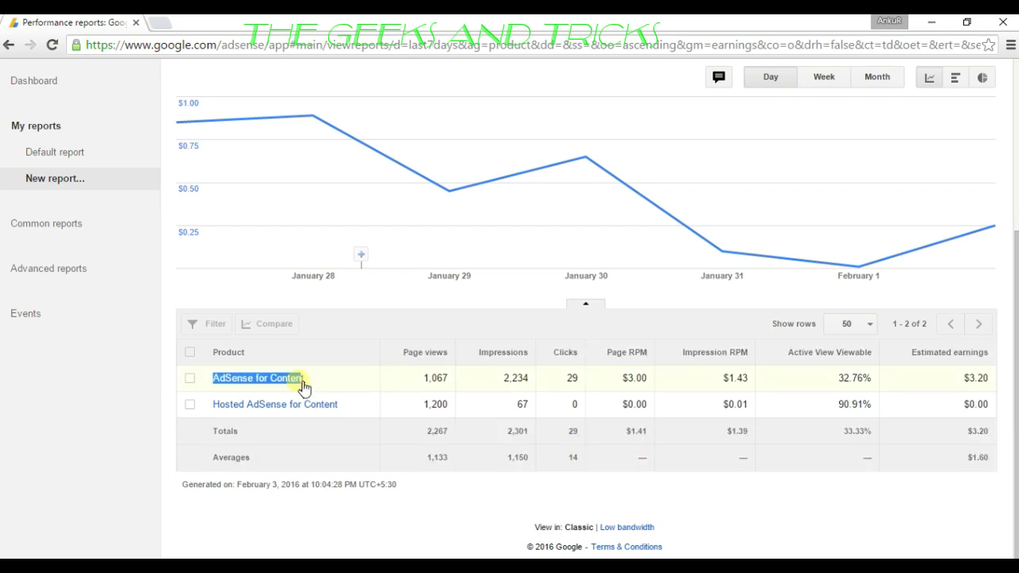
pyautogui.click(305, 385)
pyautogui.tripleClick(308, 385)
pyautogui.moveTo(309, 388); pyautogui.dragTo(345, 329)
pyautogui.click(363, 323)
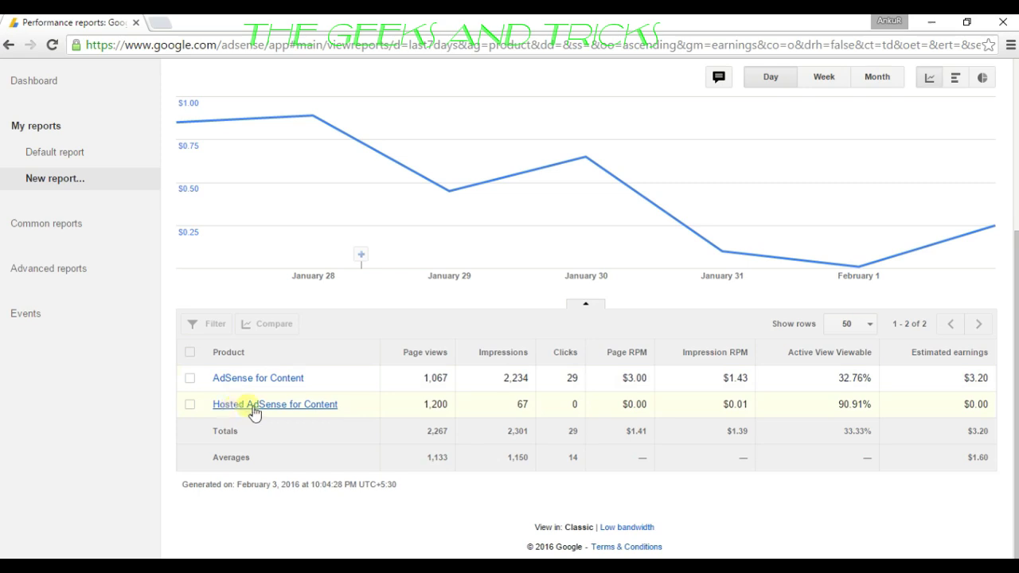
pyautogui.click(293, 380)
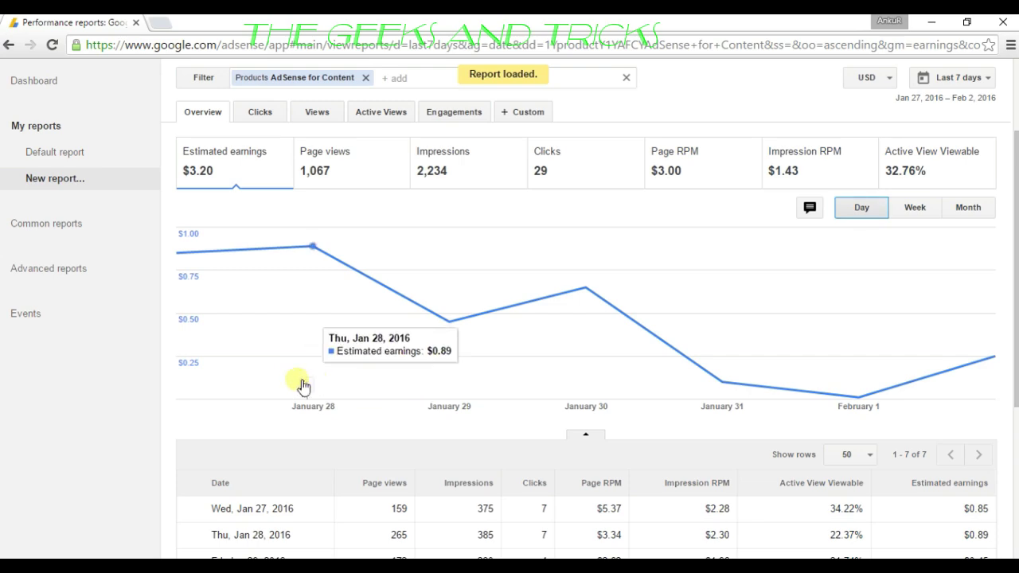
pyautogui.scroll(-2, 355, 382)
pyautogui.scroll(3, 401, 383)
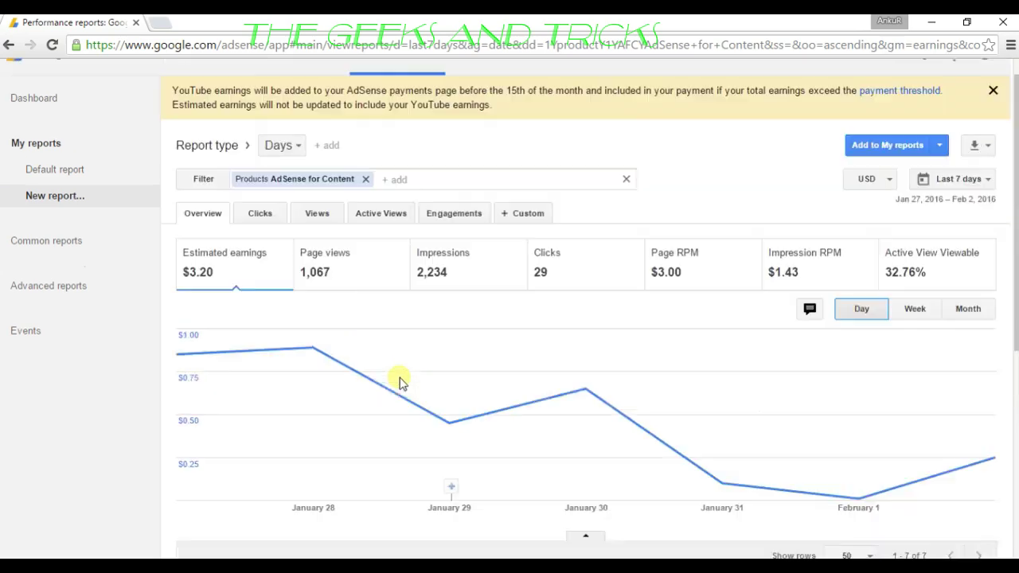
pyautogui.scroll(-5, 400, 383)
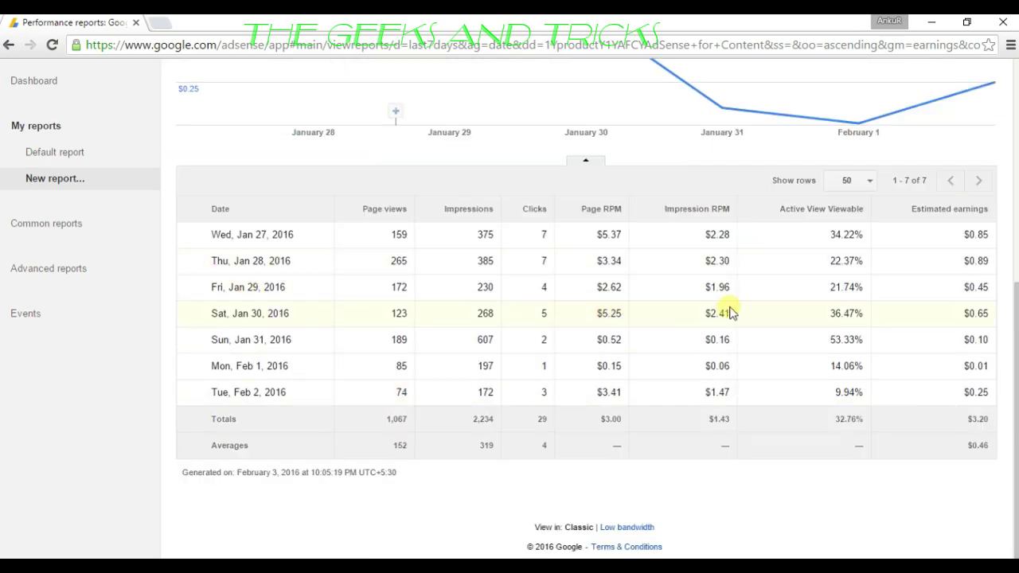
pyautogui.scroll(5, 686, 379)
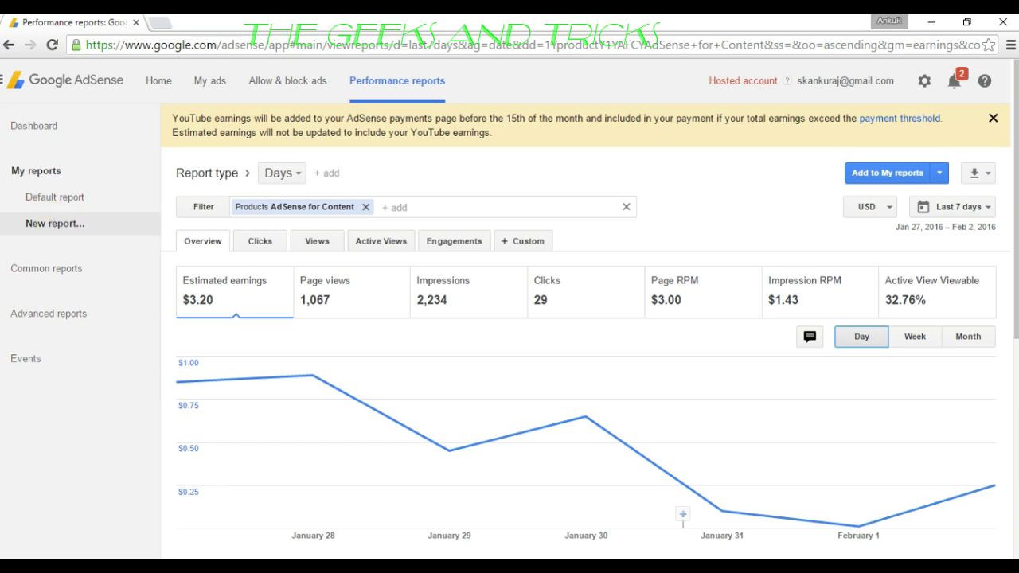
pyautogui.click(55, 222)
pyautogui.scroll(-3, 579, 303)
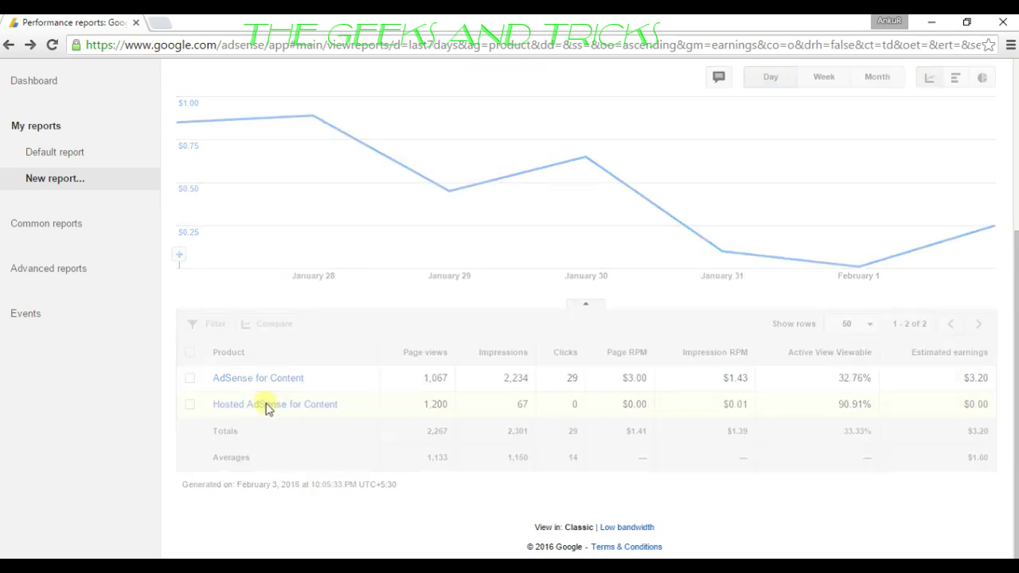
# - Open Hosted AdSense for Content's daily breakdown and review its $0.00 earnings, 1,200 page views, 0 clicks
pyautogui.click(228, 406)
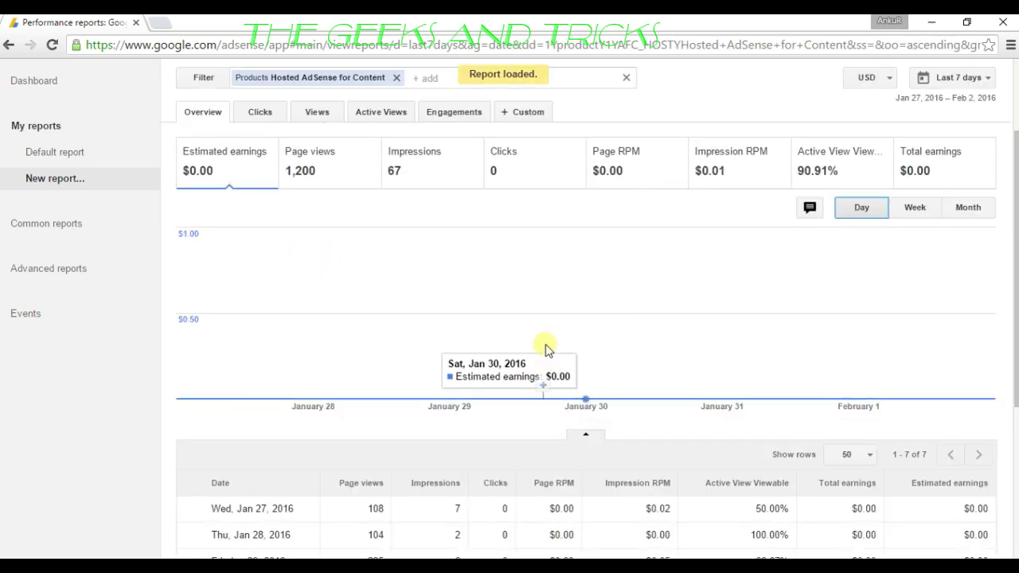
pyautogui.scroll(-3, 549, 351)
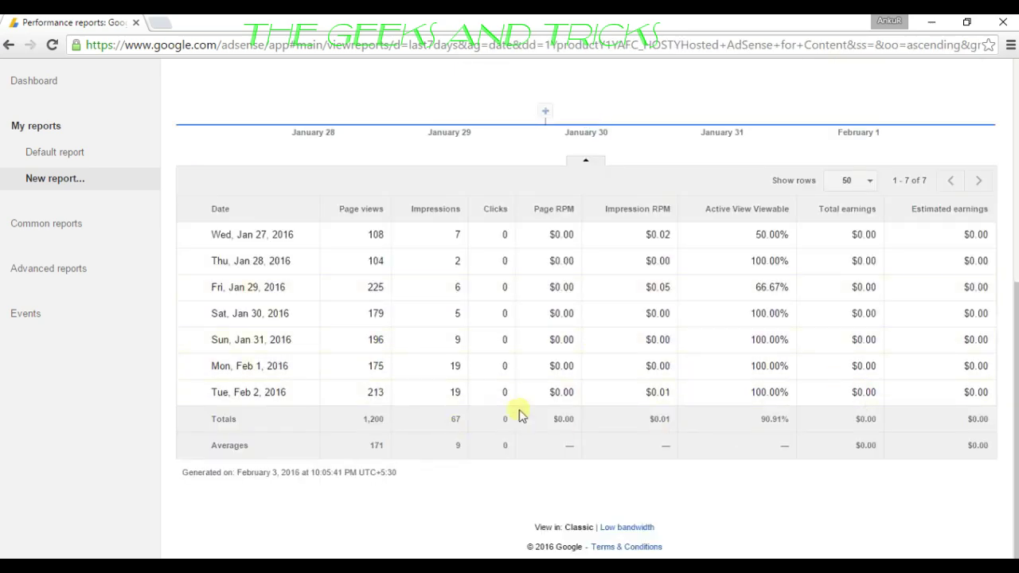
pyautogui.scroll(5, 584, 409)
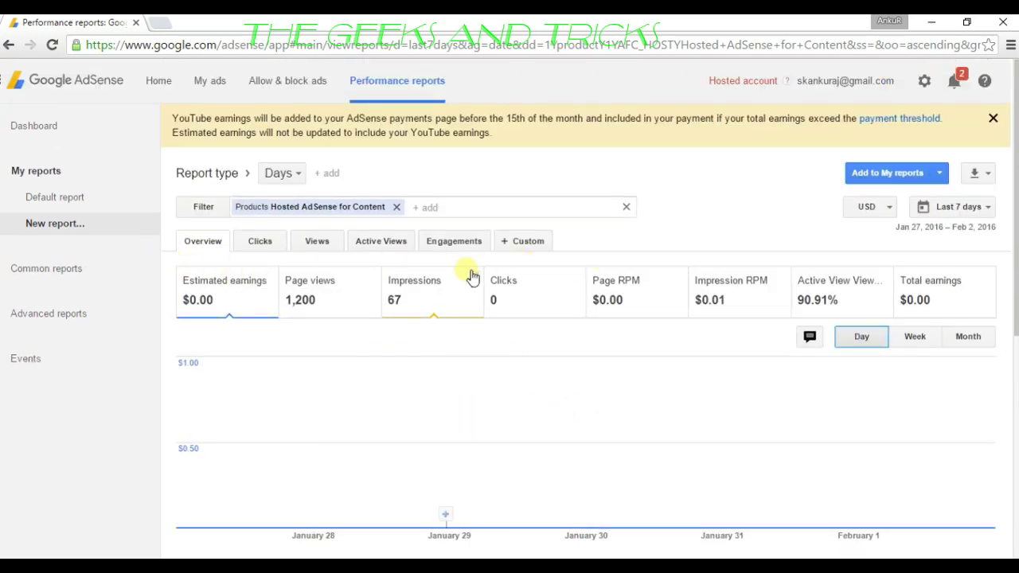
pyautogui.scroll(-2, 482, 274)
pyautogui.scroll(-3, 429, 293)
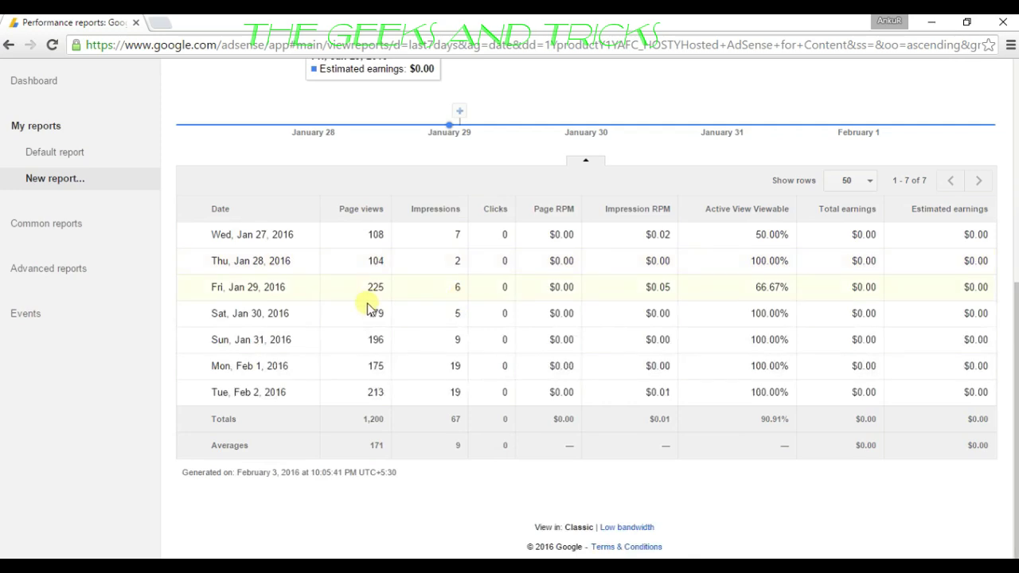
pyautogui.scroll(3, 318, 301)
pyautogui.scroll(1, 253, 303)
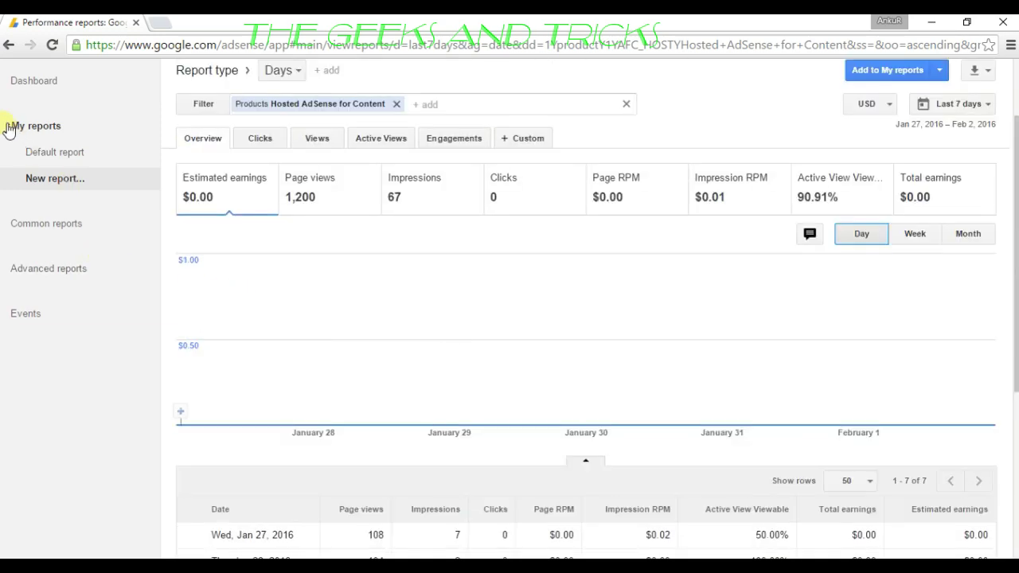
# - Go back to the unfiltered Products report showing $3.20 versus $0.00
pyautogui.click(10, 46)
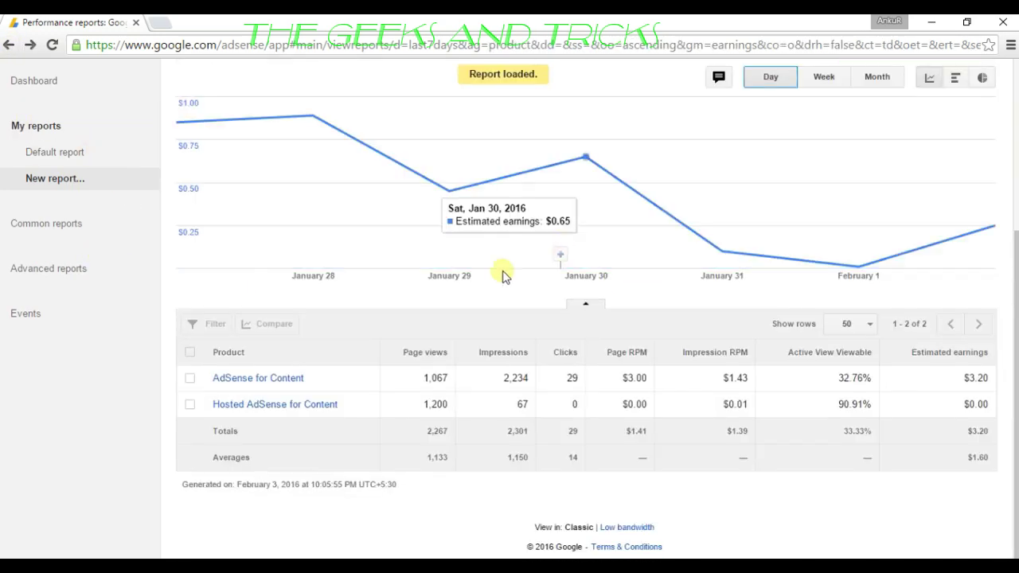